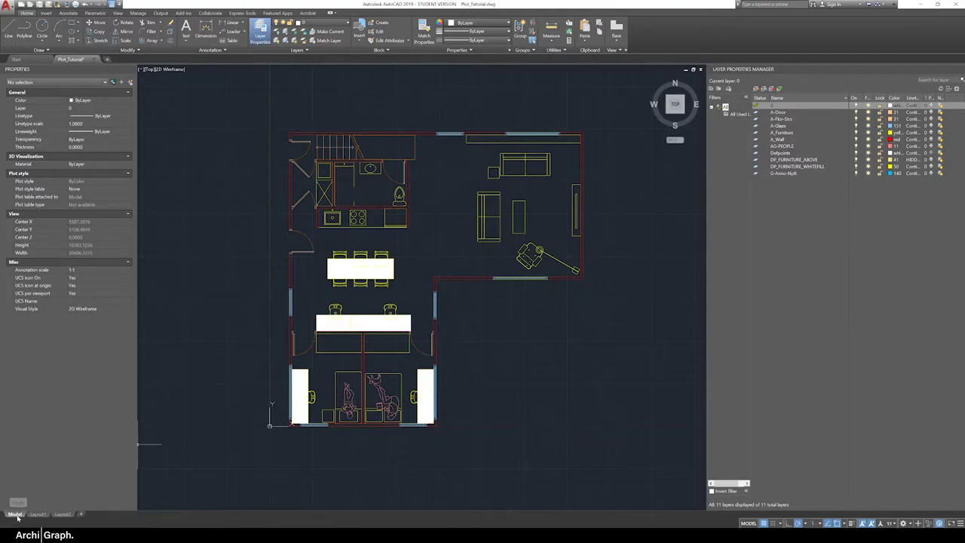
Add a new layout sheet, Layout3, and switch to it.
scroll(455, 401, "down", 4)
scroll(455, 401, "up", 4)
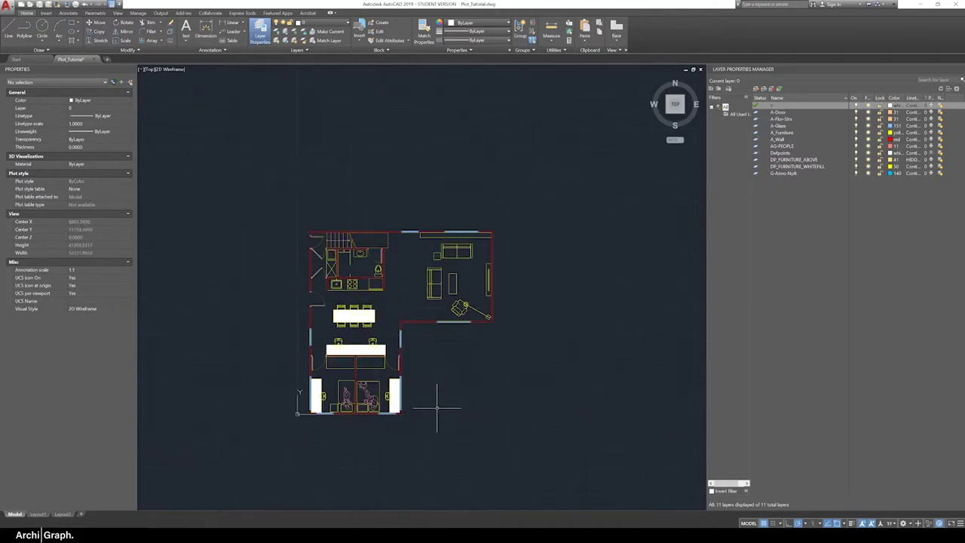
scroll(413, 382, "up", 2)
right_click(413, 384)
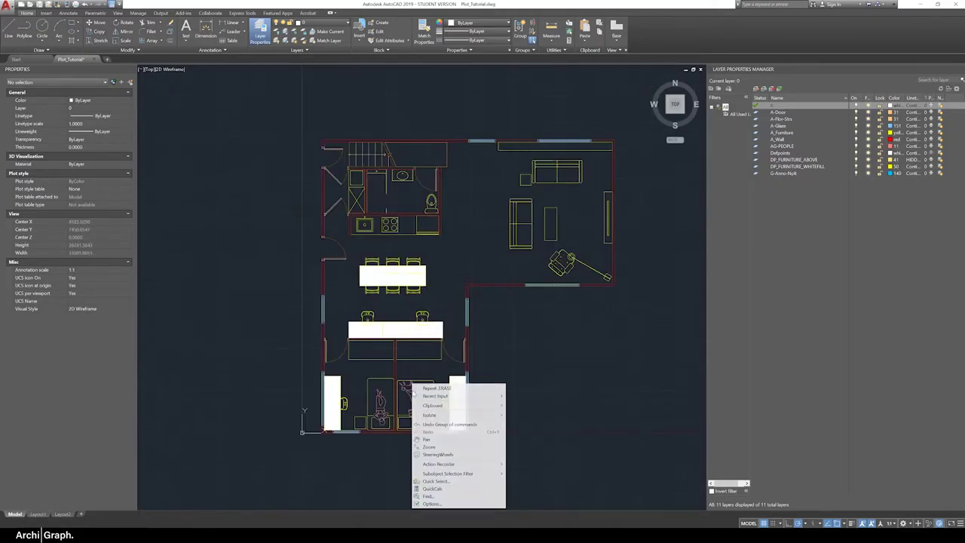
key("Escape")
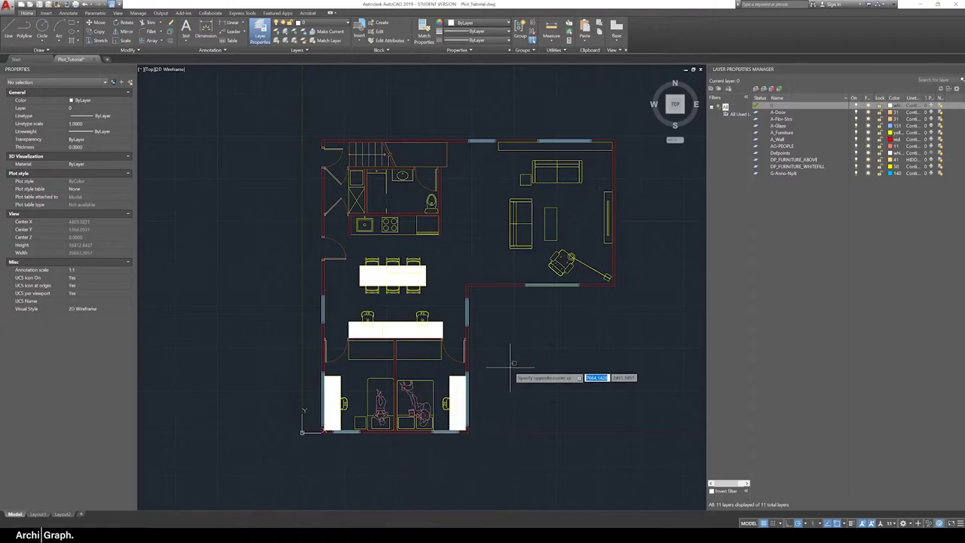
left_click(83, 515)
left_click(88, 514)
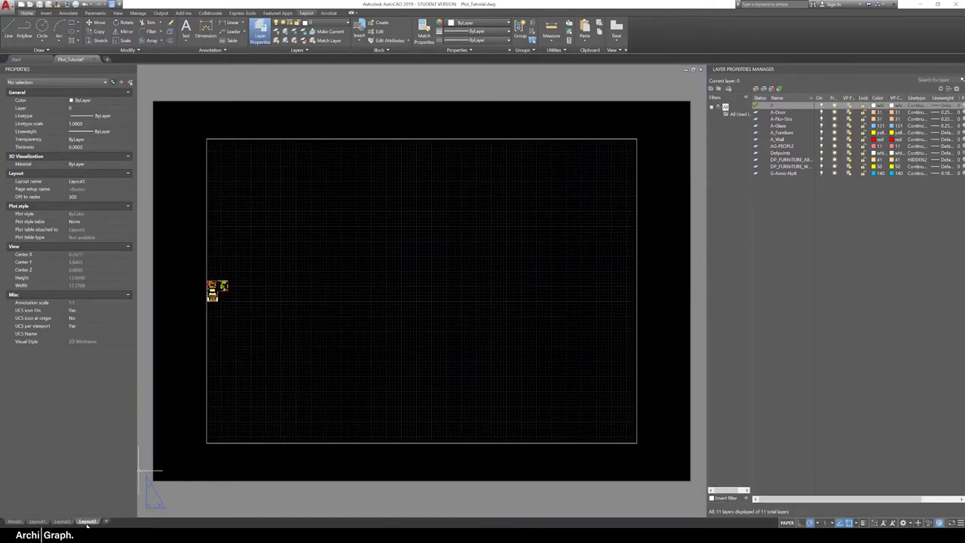
Rename Layout3 to A4_Plan and bring up its Page Setup Manager.
right_click(87, 526)
left_click(106, 431)
type("A4_Plan")
key("Return")
right_click(89, 522)
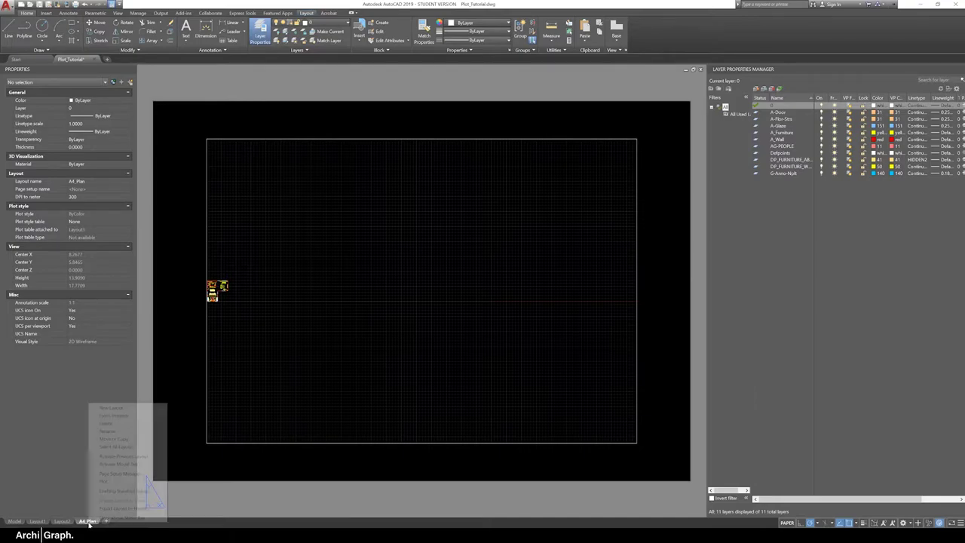
left_click(127, 474)
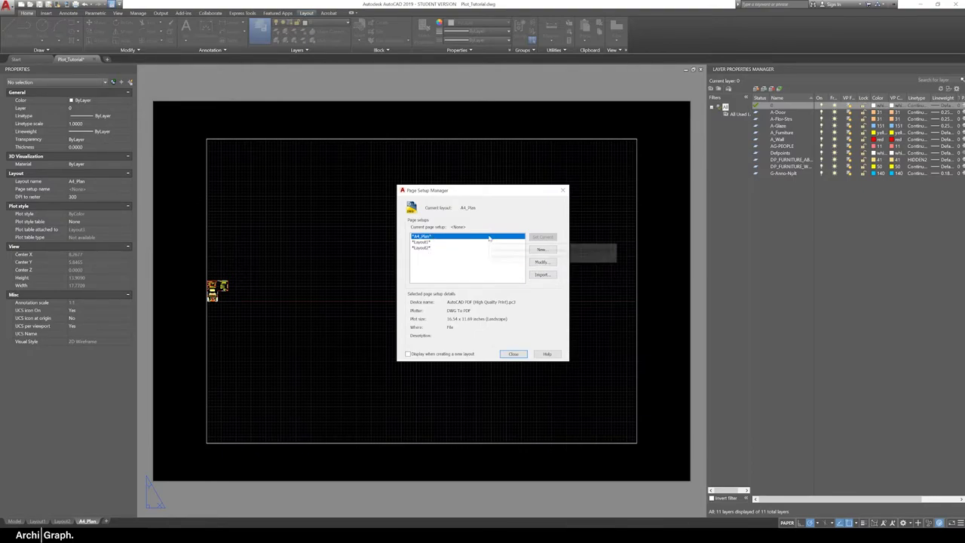
Use AutoCAD PDF (High Quality Print).pc3 on ISO full bleed A4 paper at 1:1 scale.
left_click(551, 263)
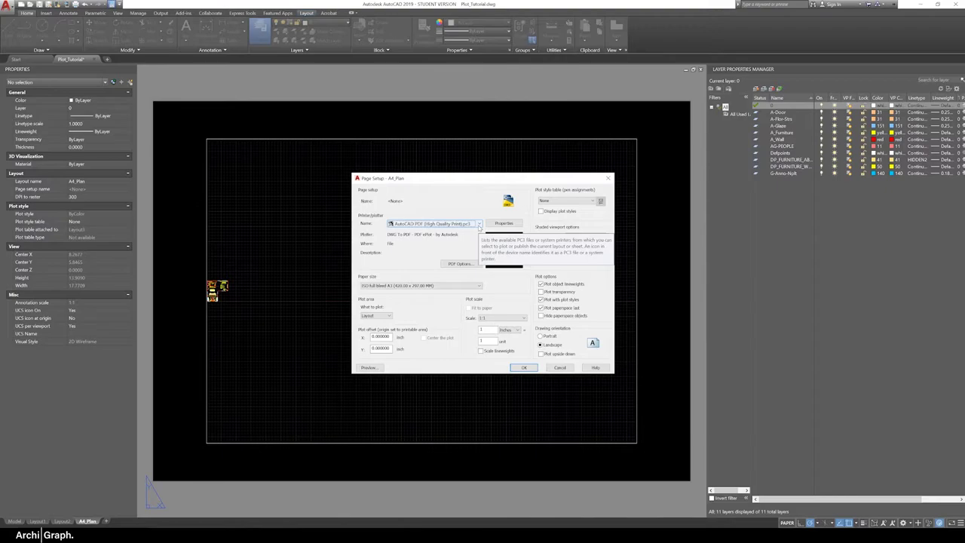
left_click(479, 225)
left_click(432, 274)
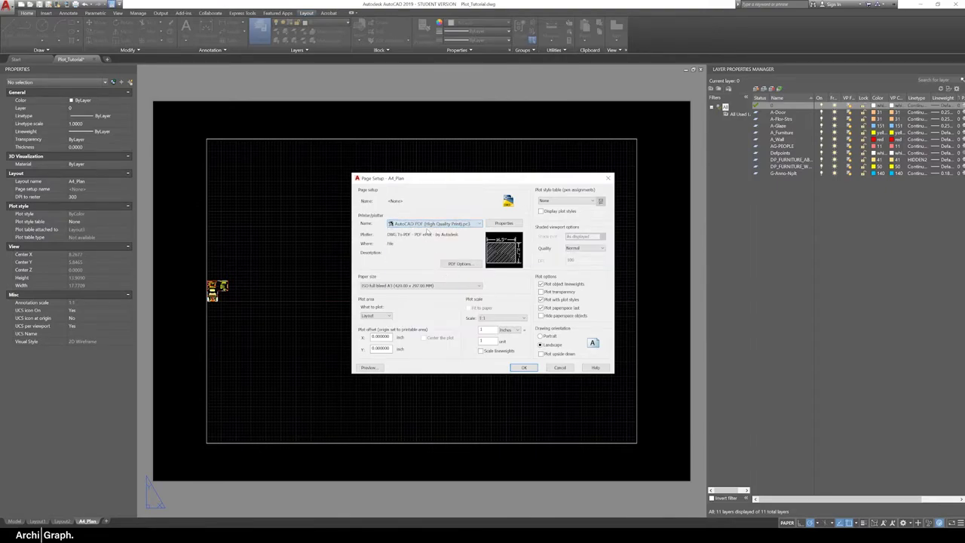
left_click(409, 286)
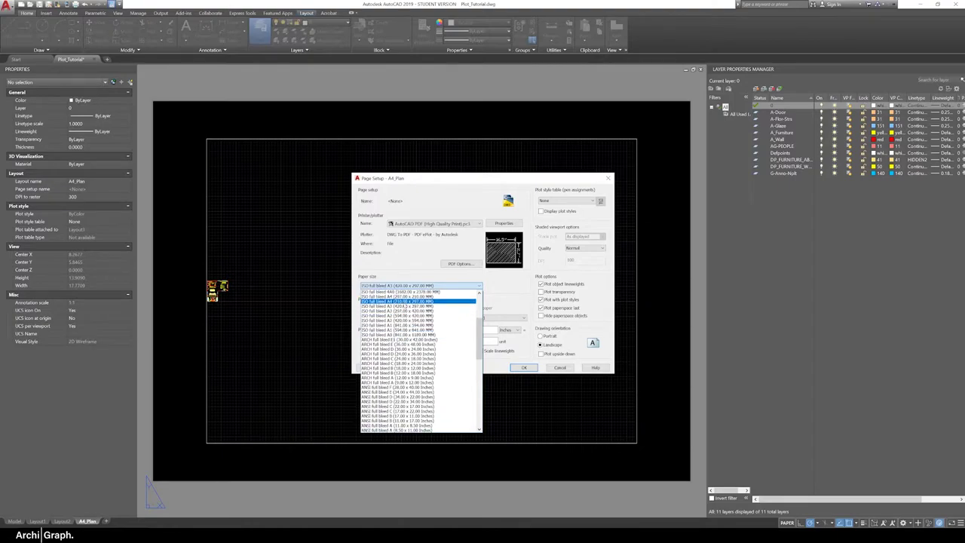
left_click(461, 301)
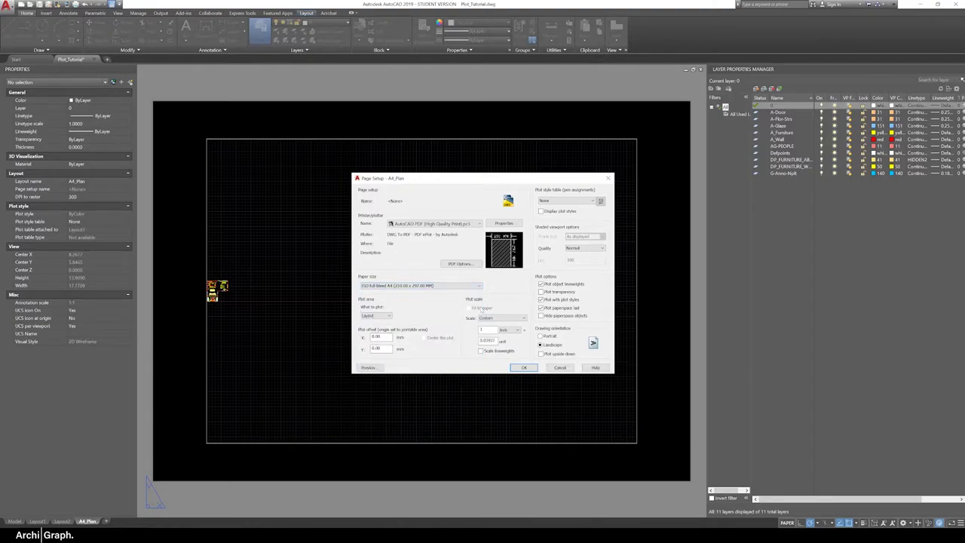
left_click(488, 317)
double_click(487, 340)
type("1")
left_click(582, 201)
Choose Grayscale.ctb plot styles with Normal shaded quality and accept the page setup.
left_click(582, 200)
scroll(573, 242, "down", 2)
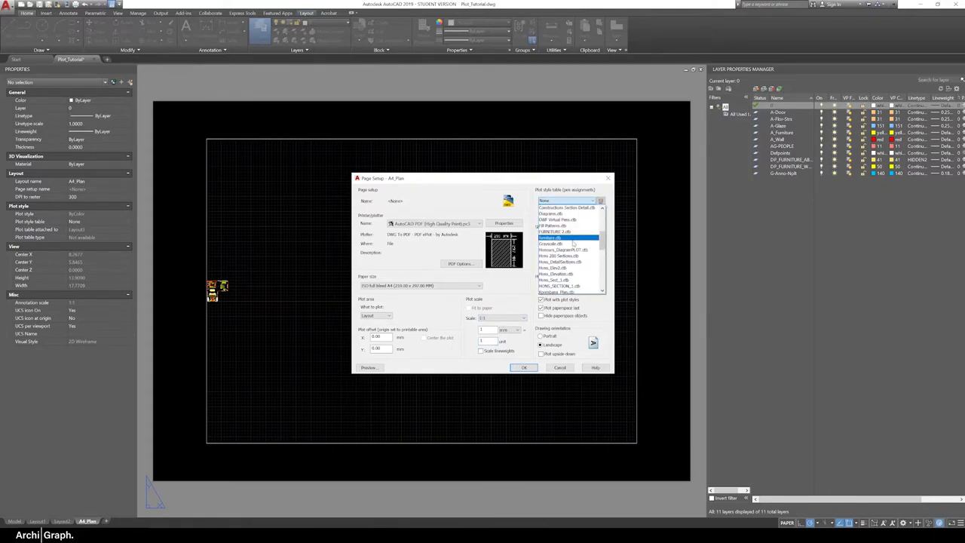
left_click(566, 244)
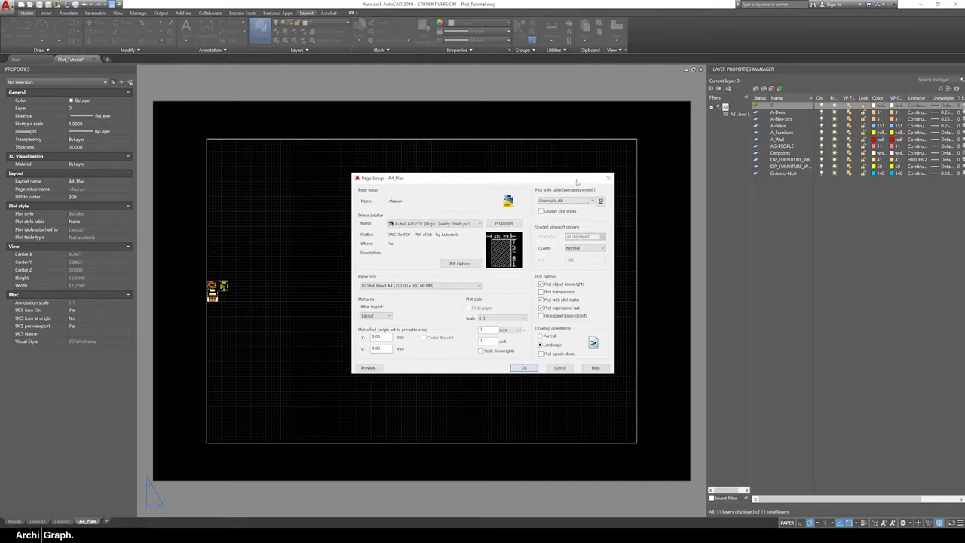
left_click(589, 251)
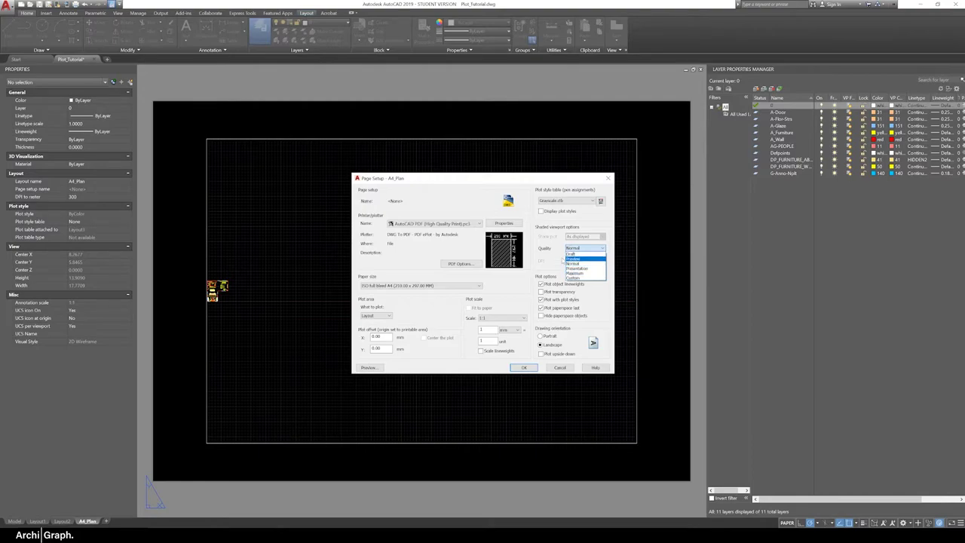
left_click(567, 262)
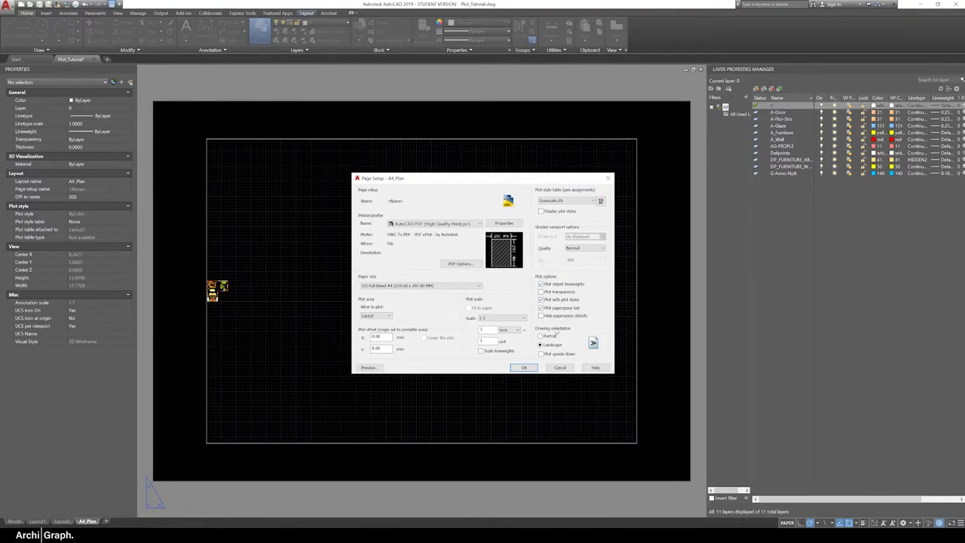
left_click(524, 367)
Stretch the small layout viewport out to the sheet's top-right corner.
left_click(521, 355)
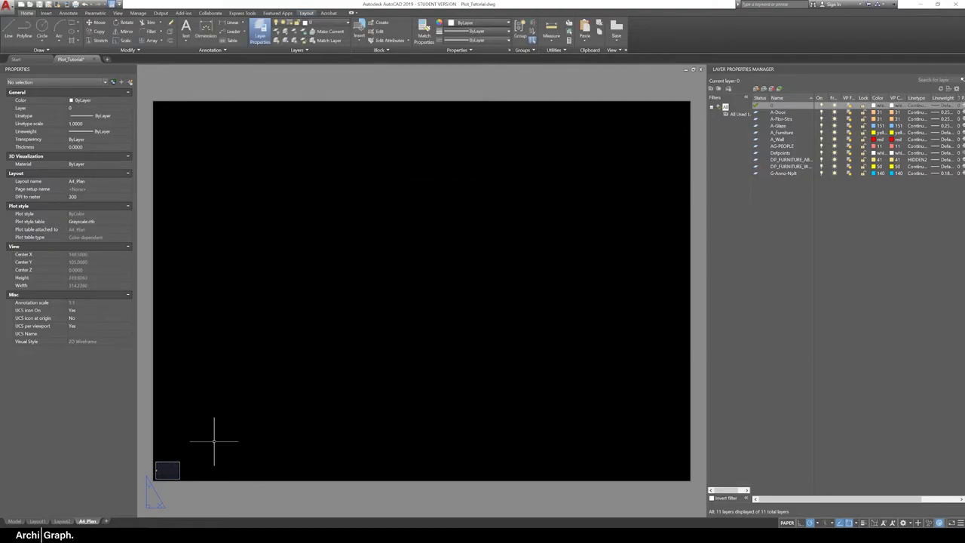
left_click(179, 463)
left_click(179, 458)
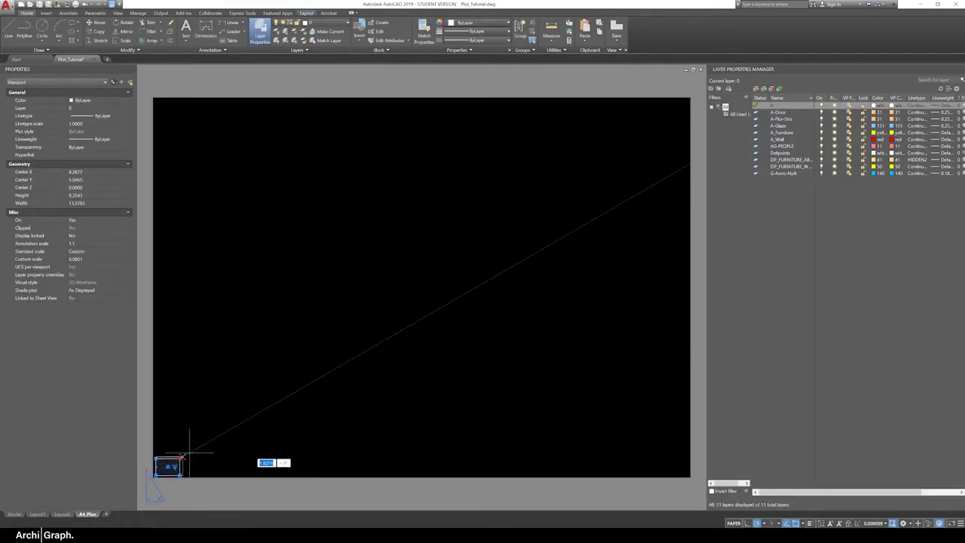
left_click(684, 106)
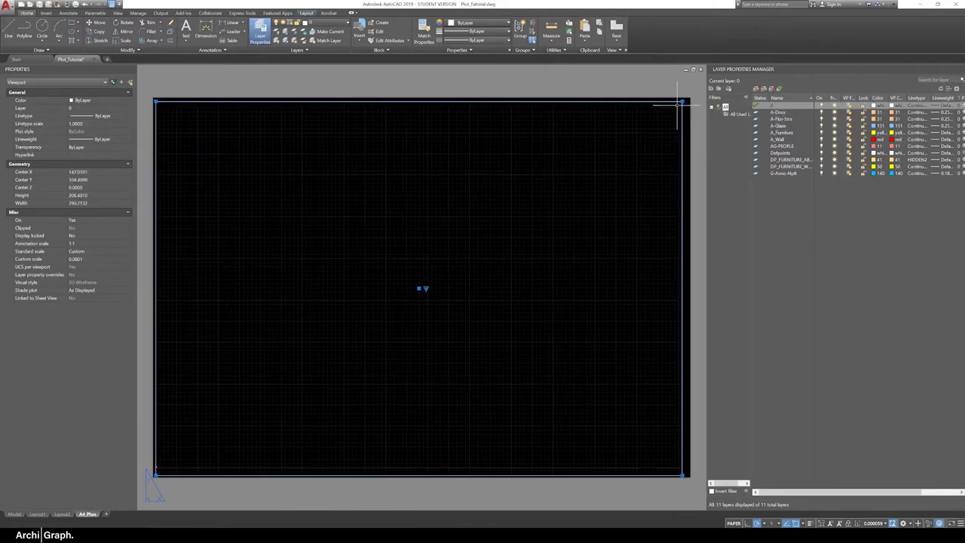
Enter the viewport's model space with MS, then zoom and pan to centre the floor plan.
type("ms")
key("Return")
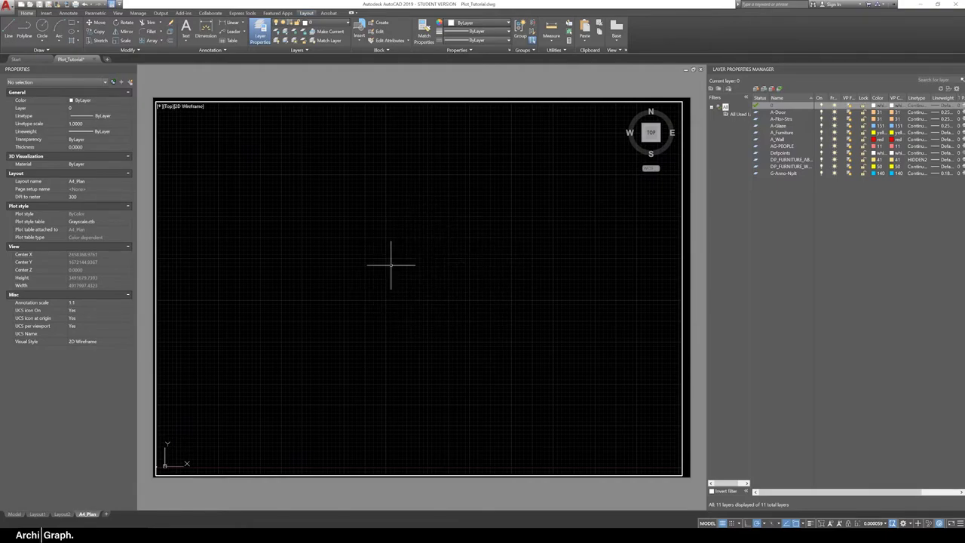
scroll(402, 317, "up", 8)
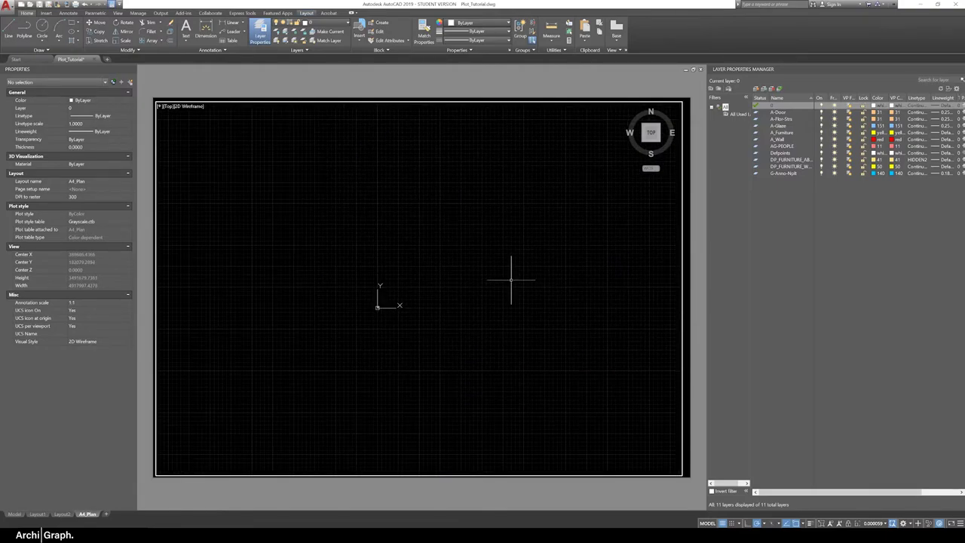
scroll(346, 259, "up", 10)
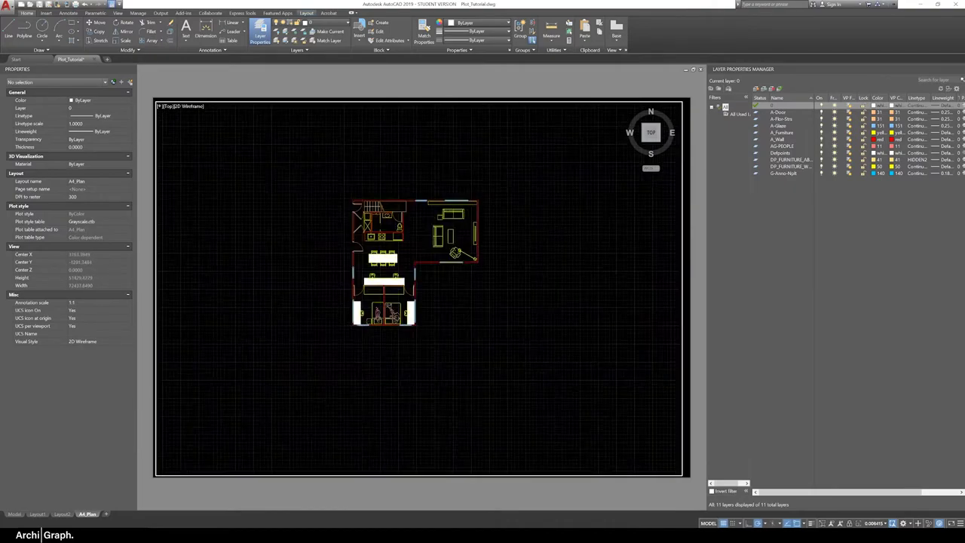
mouse_move(444, 98)
middle_mouse_down()
mouse_move(431, 119)
mouse_move(431, 111)
middle_mouse_up()
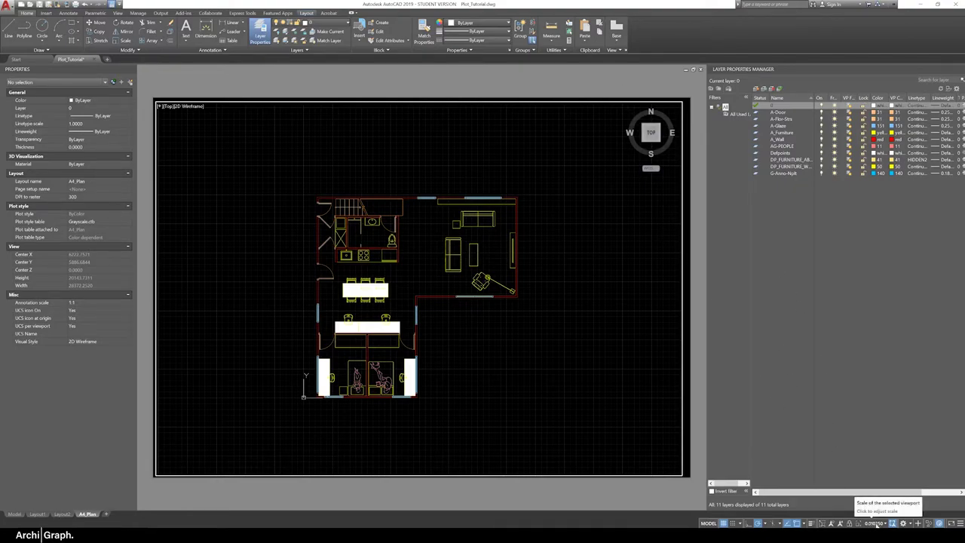
Try viewport scales 1:20, 1:10 and 1:50, settling on 1:100 for the floor plan.
left_click(876, 523)
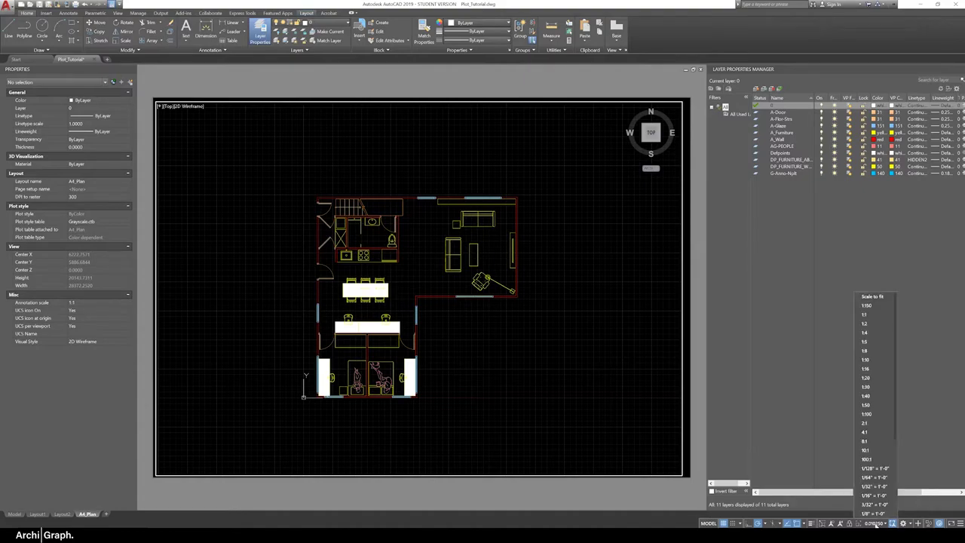
left_click(877, 377)
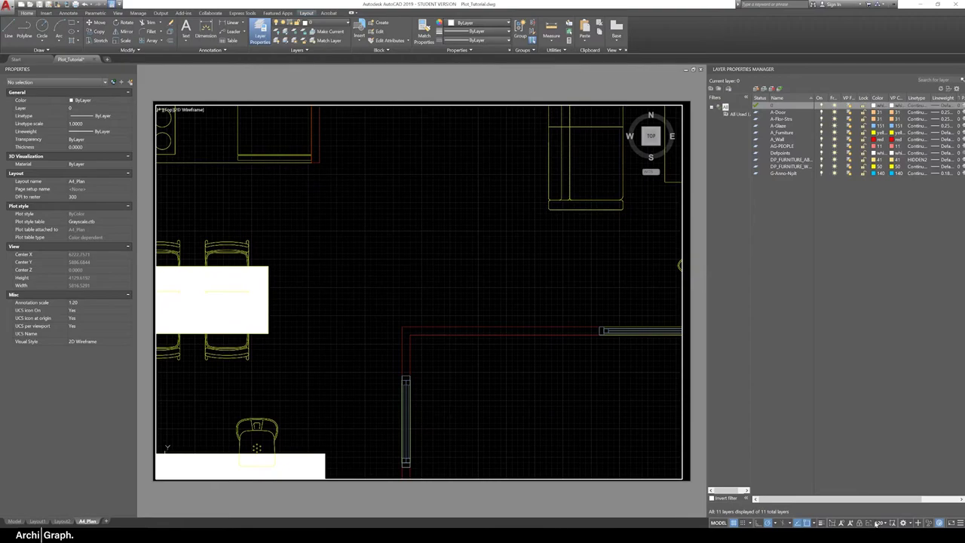
left_click(876, 523)
left_click(877, 358)
left_click(876, 524)
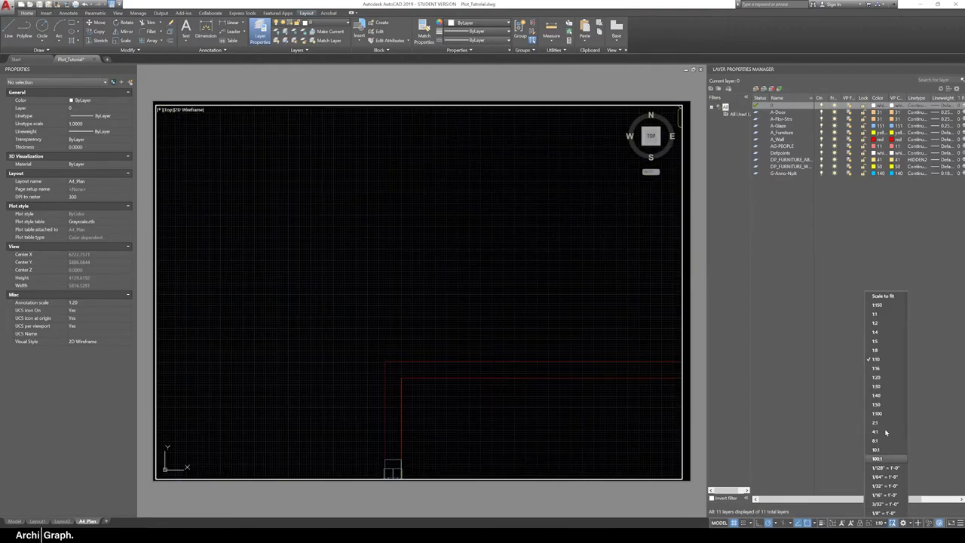
left_click(888, 413)
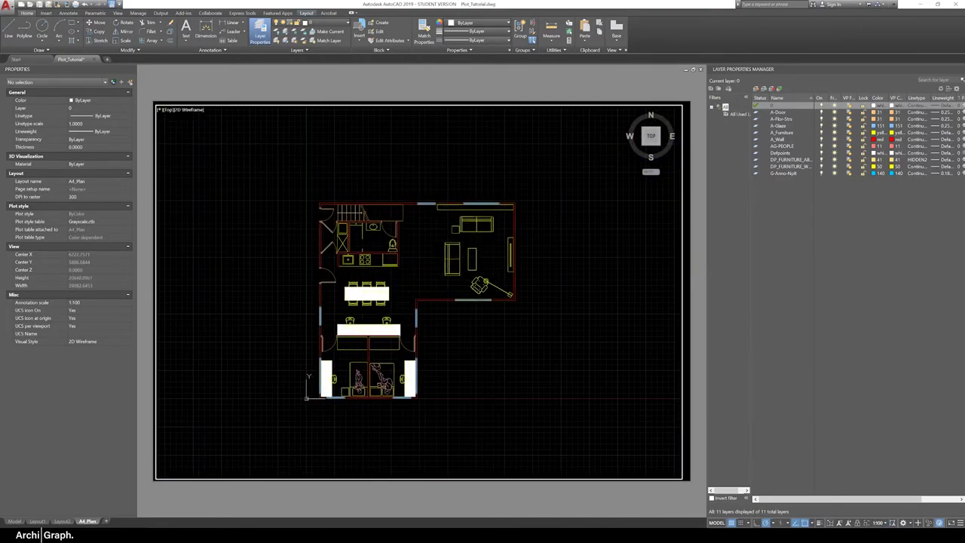
left_click(876, 523)
left_click(877, 404)
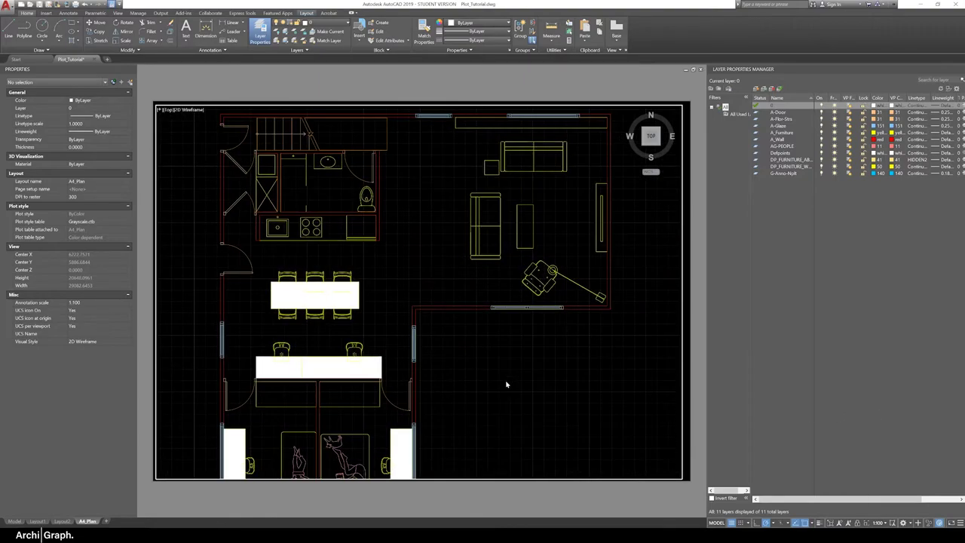
left_click(877, 523)
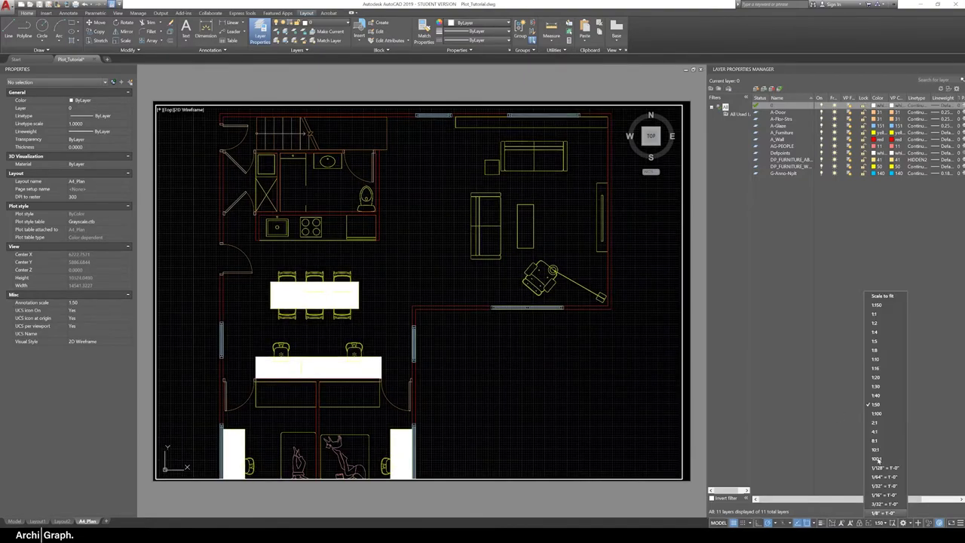
left_click(876, 413)
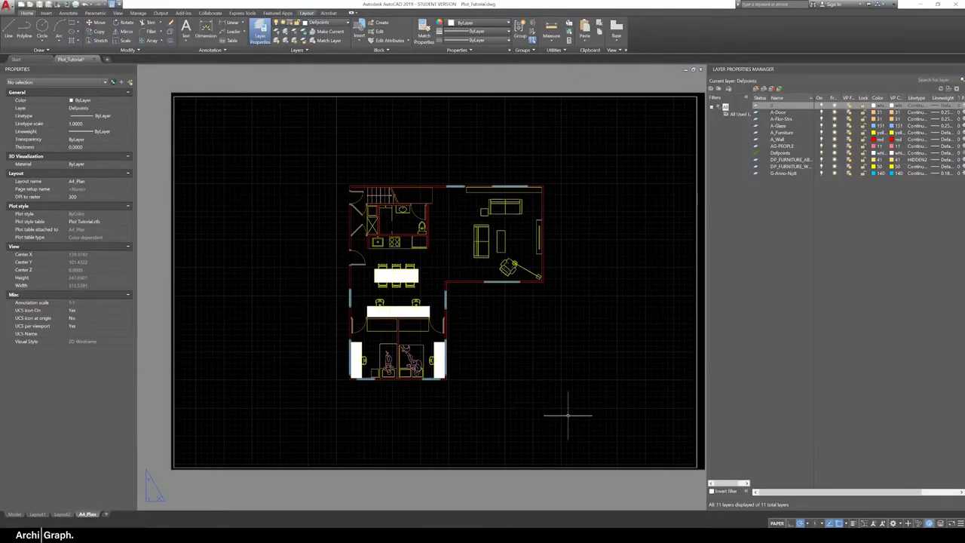
double_click(571, 420)
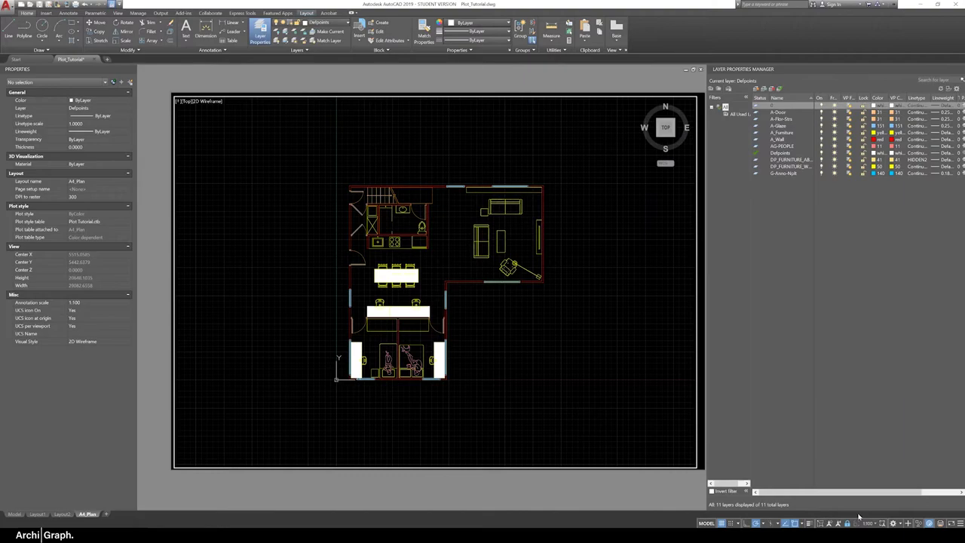
left_click(867, 524)
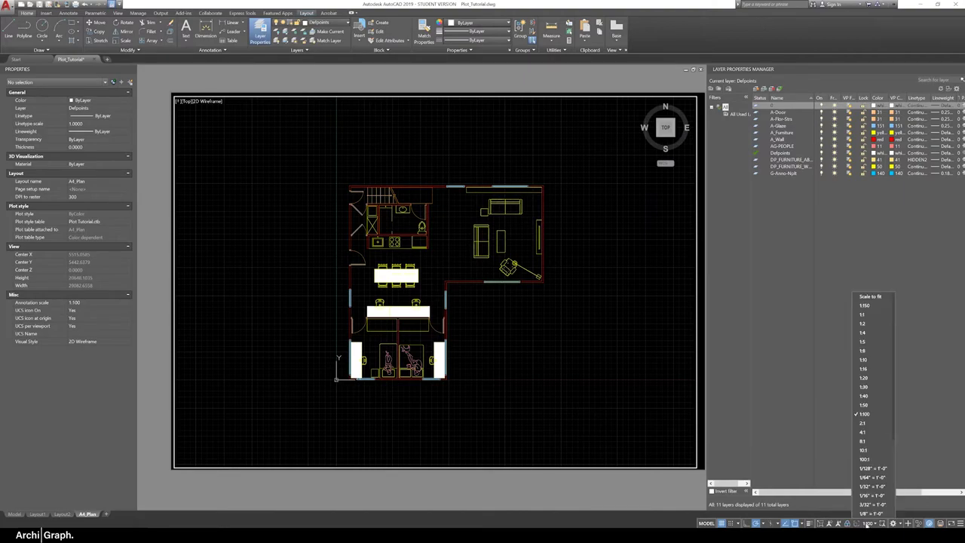
scroll(871, 498, "down", 5)
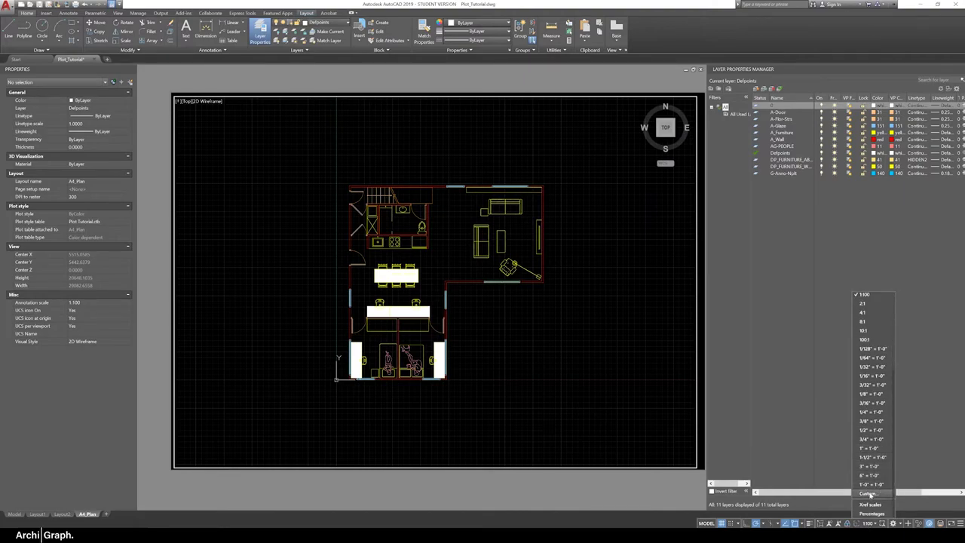
left_click(867, 494)
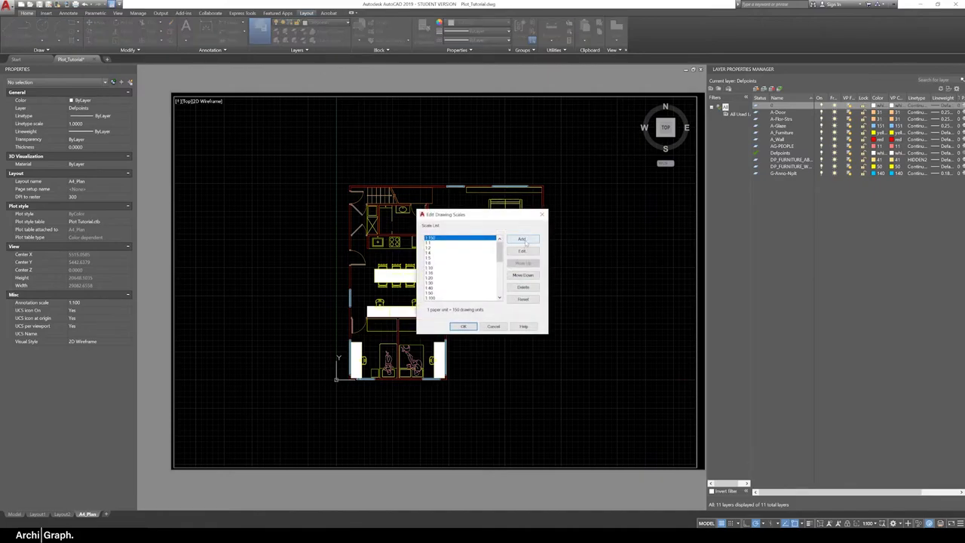
left_click(522, 240)
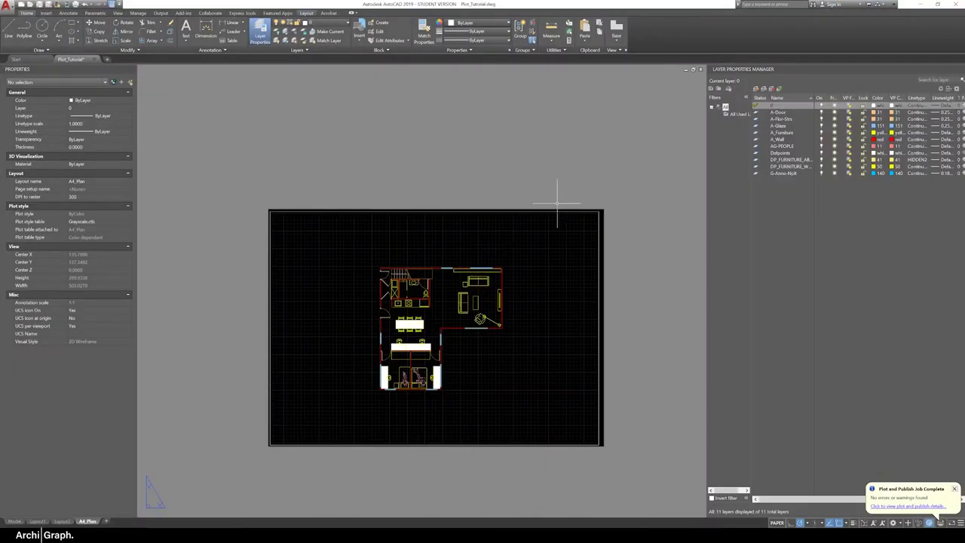
Move the viewport border onto the Defpoints layer.
left_click_drag(579, 159, 544, 251)
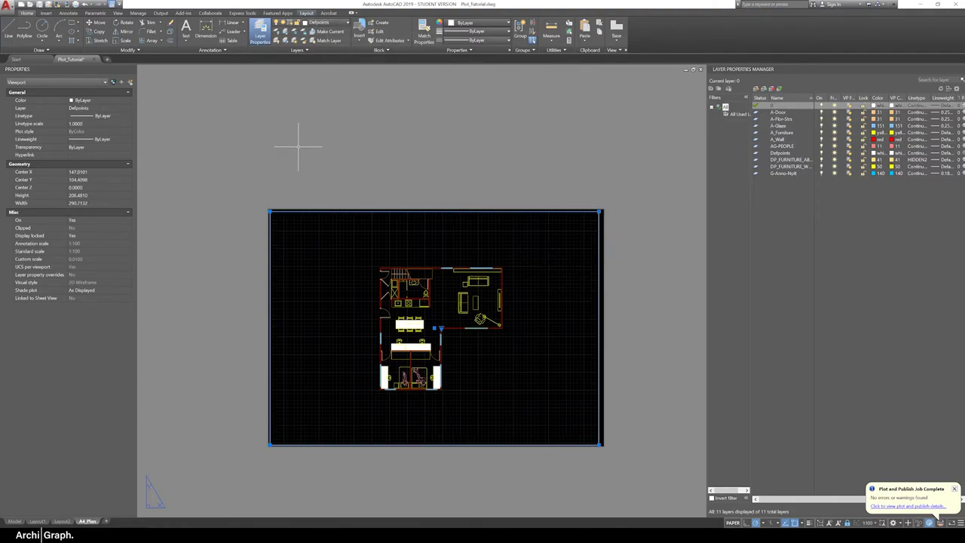
left_click(329, 30)
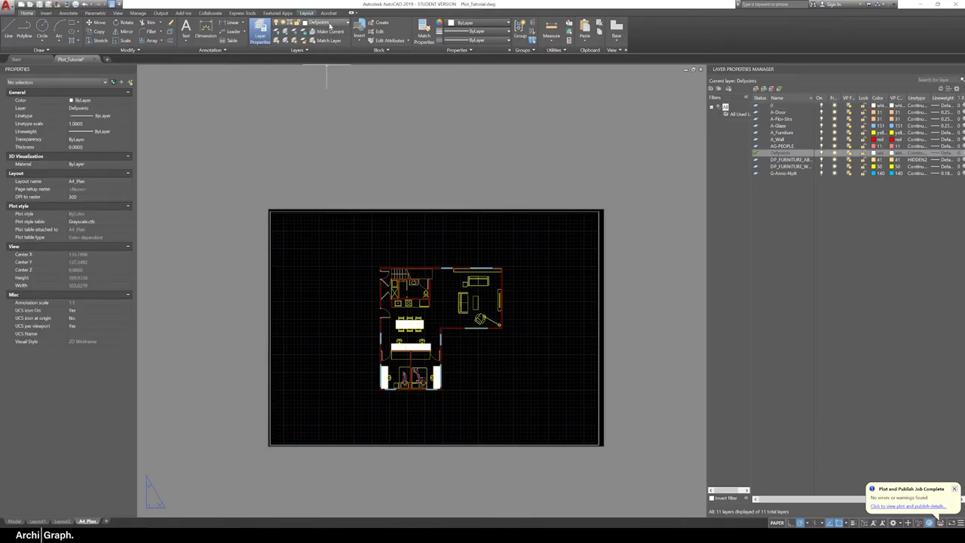
left_click(463, 176)
left_click(424, 219)
left_click(330, 25)
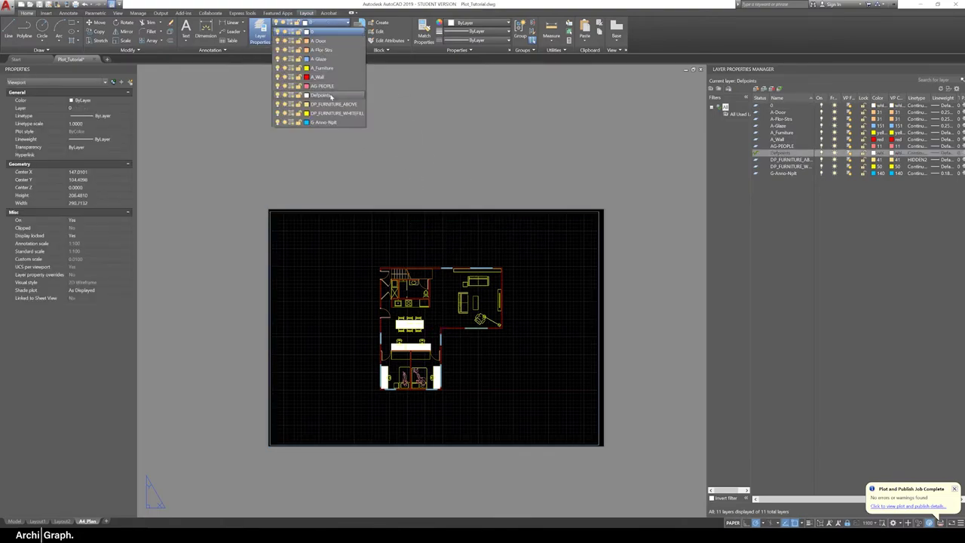
left_click(331, 97)
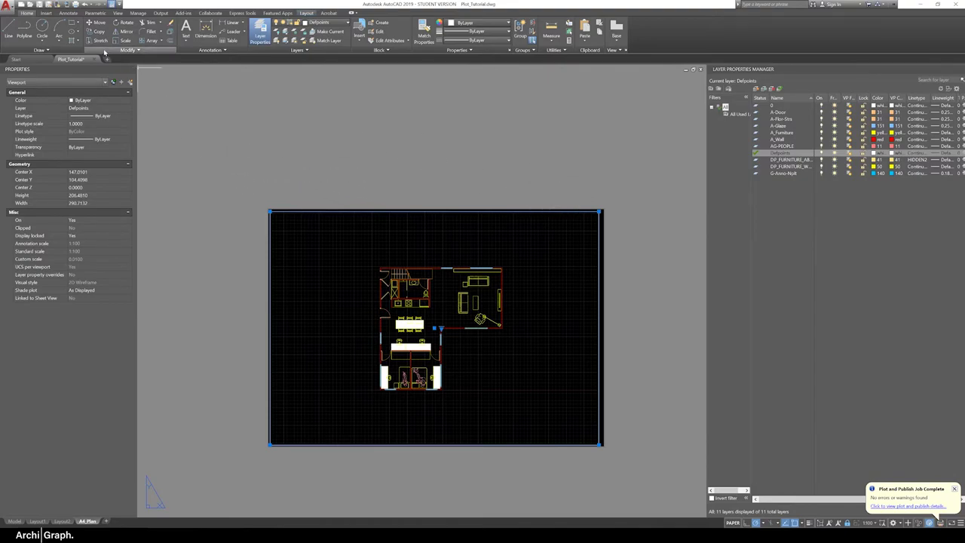
Preview the A4_Plan sheet's print from the Plot dialog, then close the preview.
left_click(66, 4)
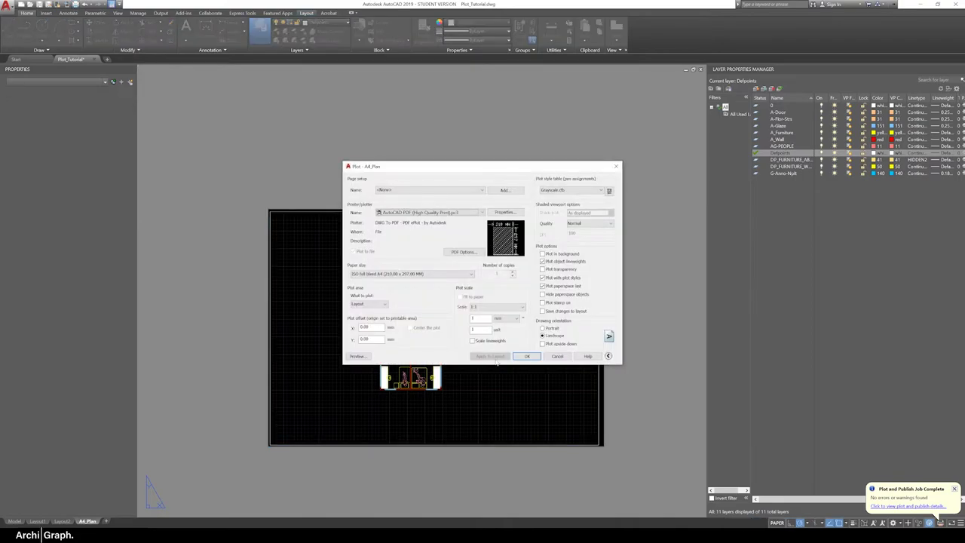
left_click(358, 355)
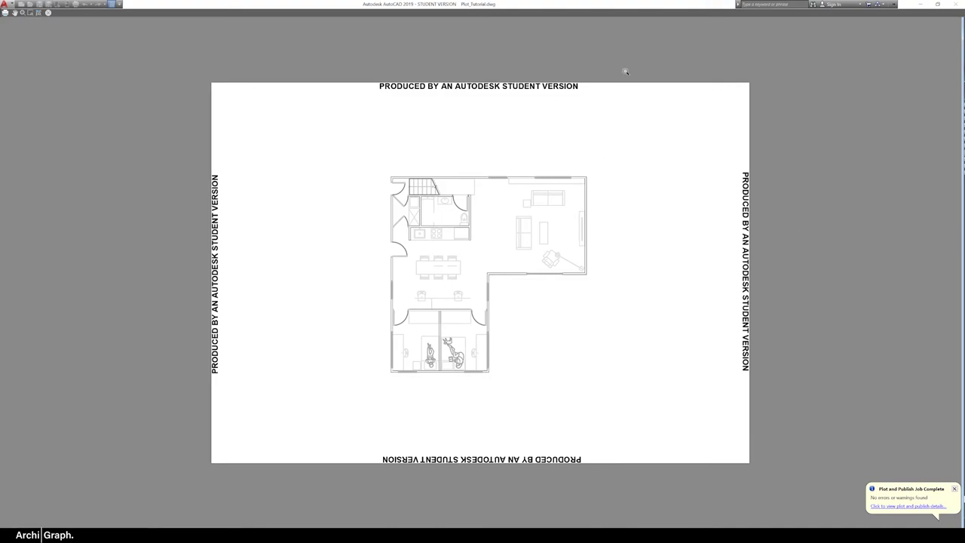
key("Escape")
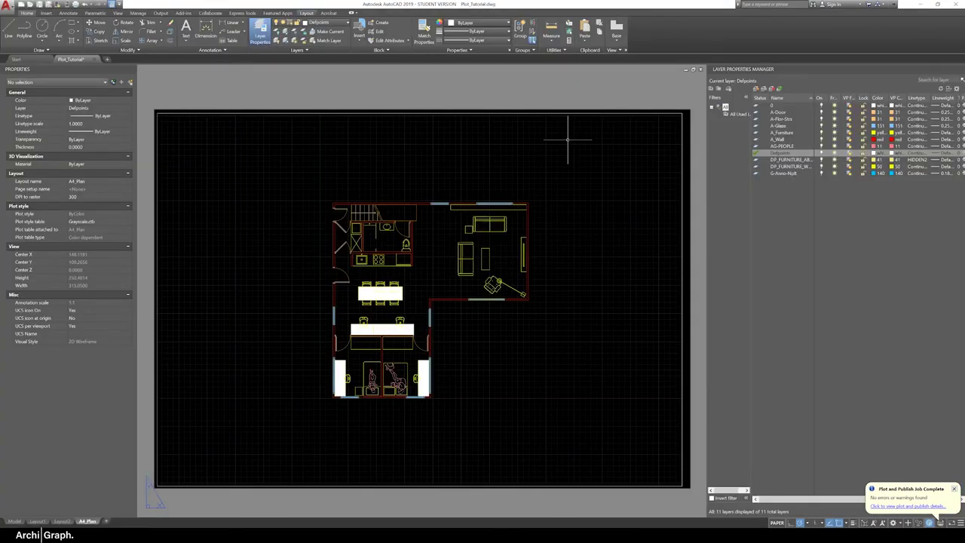
left_click(58, 27)
left_click(485, 90)
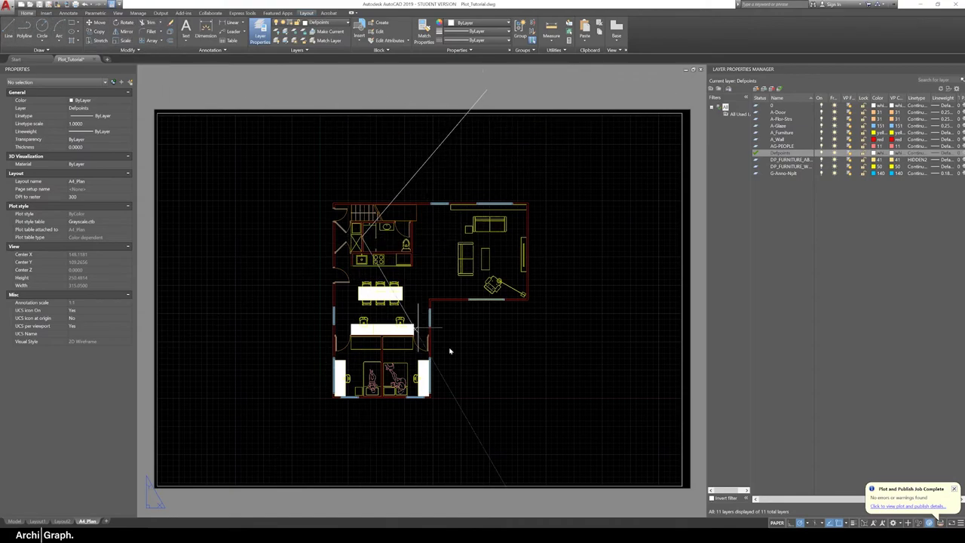
double_click(509, 138)
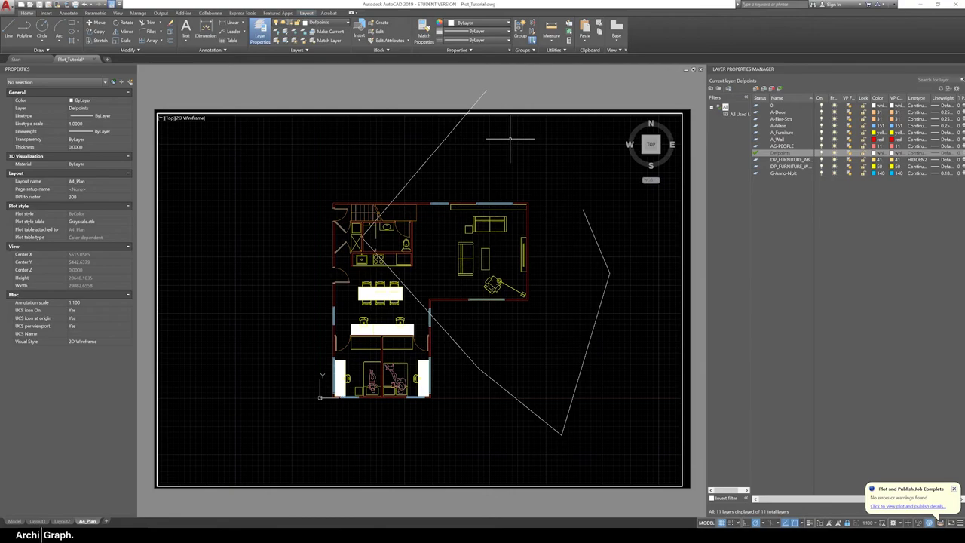
double_click(515, 86)
left_click(473, 104)
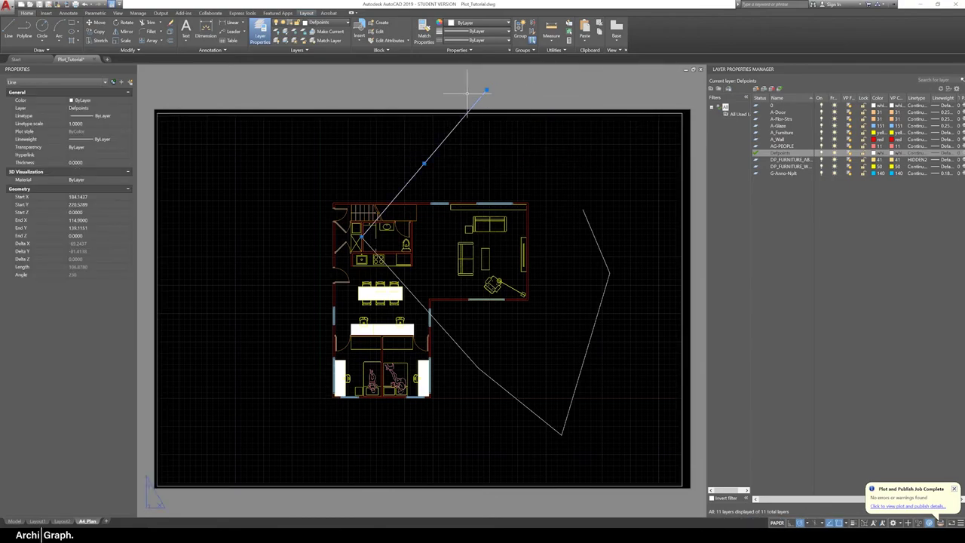
key("Delete")
left_click(636, 265)
left_click(551, 404)
key("Delete")
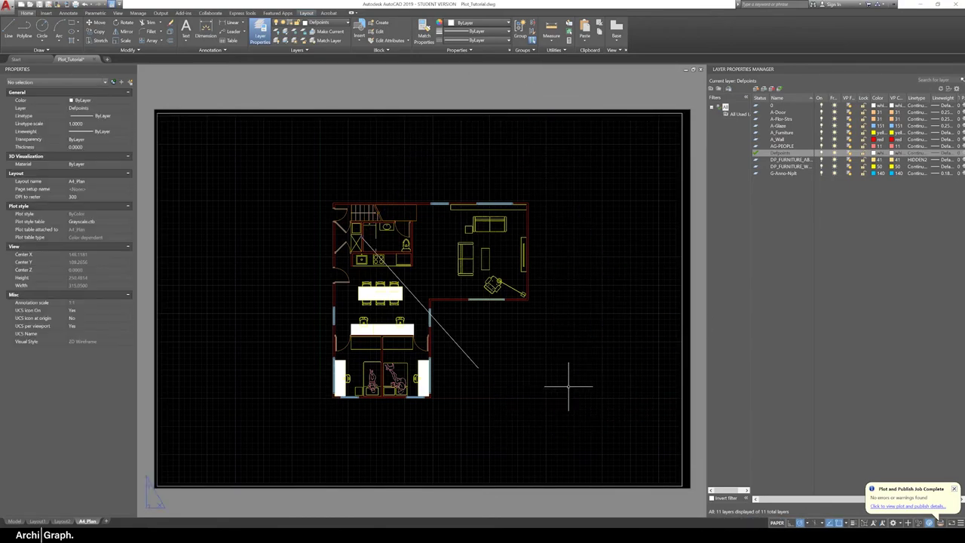
left_click(539, 328)
left_click(465, 384)
key("Delete")
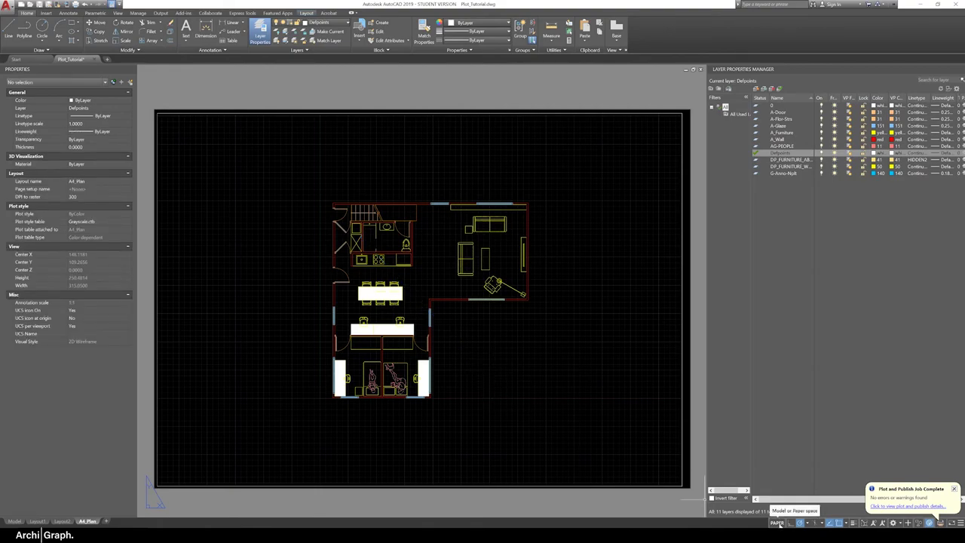
left_click(778, 522)
left_click(558, 239)
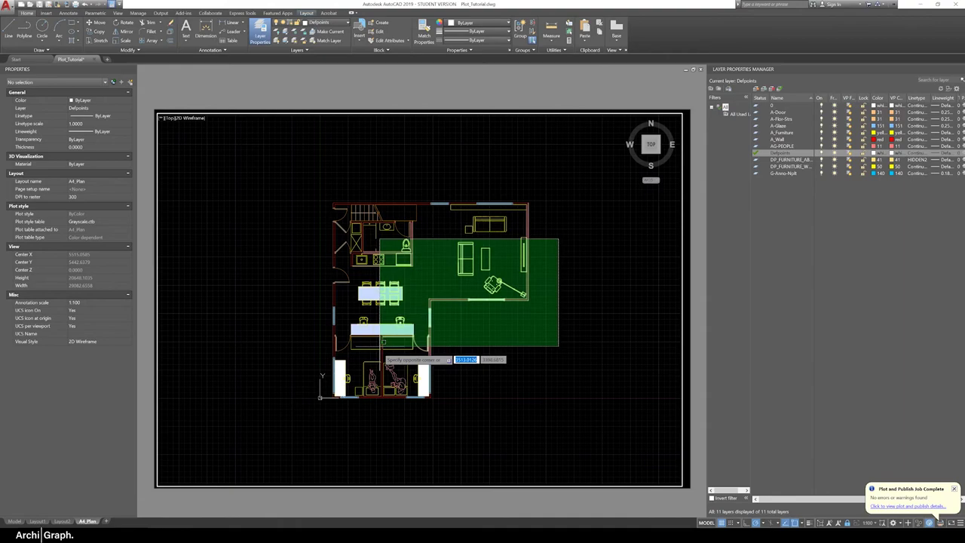
key("Escape")
left_click(577, 166)
left_click(289, 447)
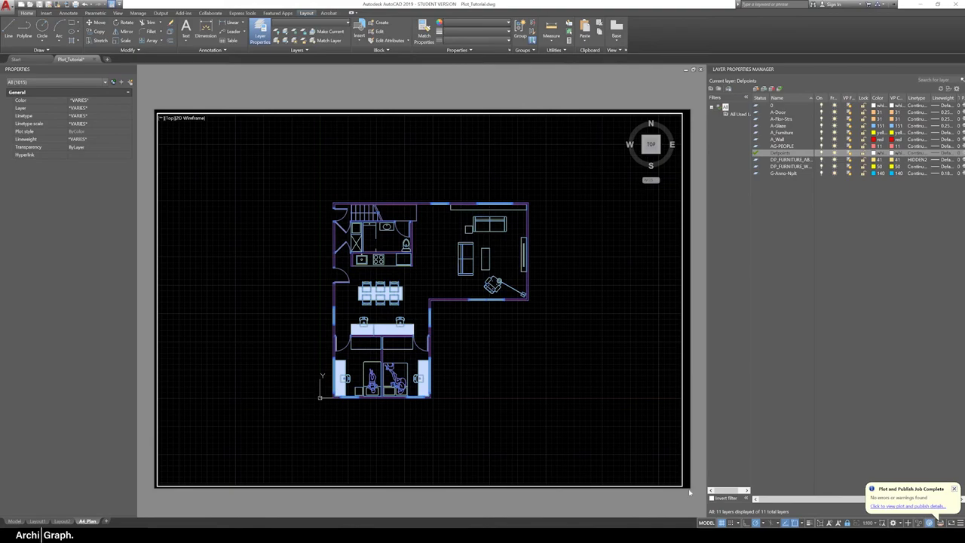
left_click(705, 522)
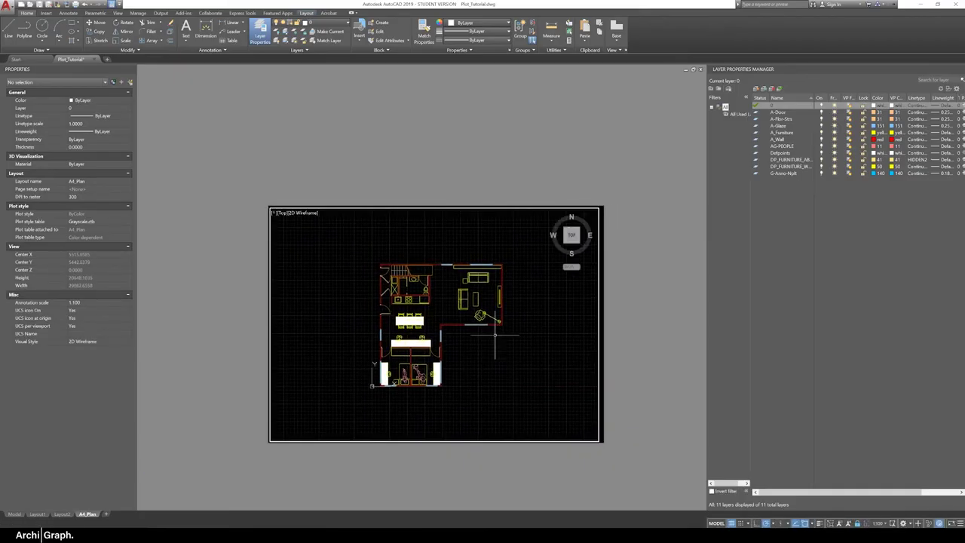
Open the Plot dialog with Ctrl+P, move it aside, and start the PDF plot.
key("ctrl+p")
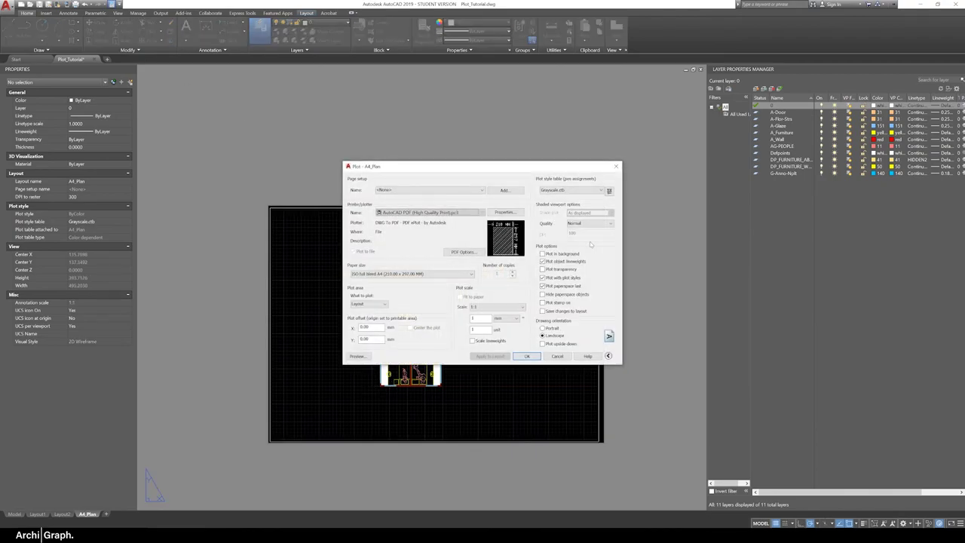
left_click_drag(526, 172, 384, 114)
left_click(384, 298)
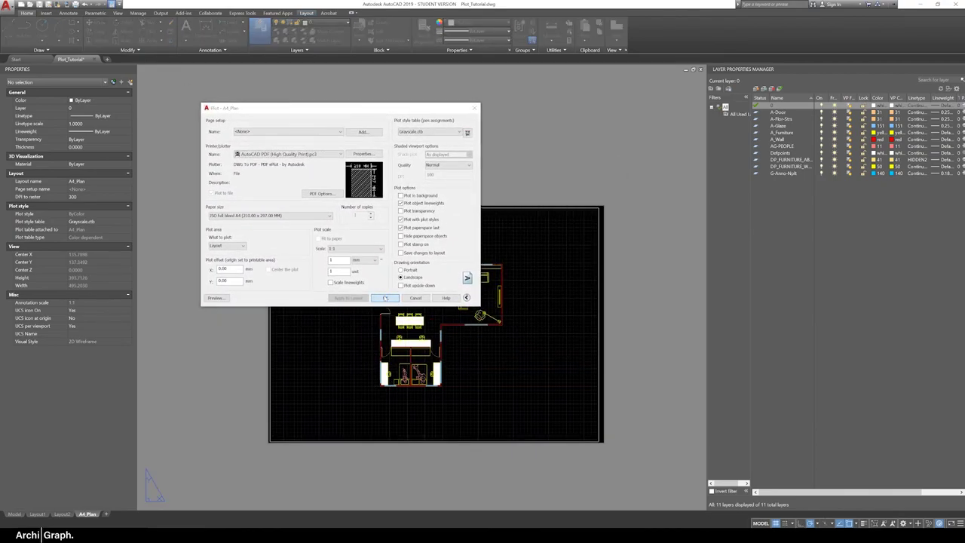